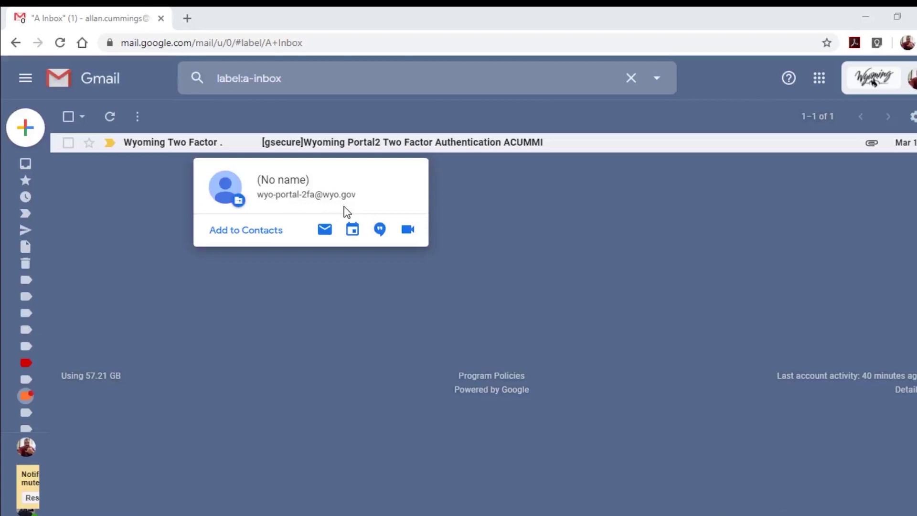
Open the Wyoming Portal2 Two Factor Authentication email that shows the QR code and secret key.
click(463, 149)
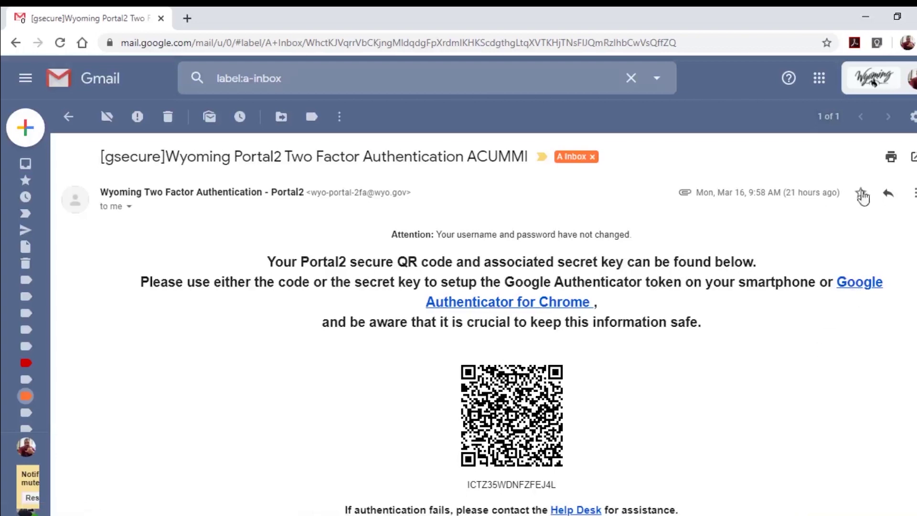
Install the Authenticator extension from the Chrome Web Store, then close the GitHub and store tabs.
click(866, 287)
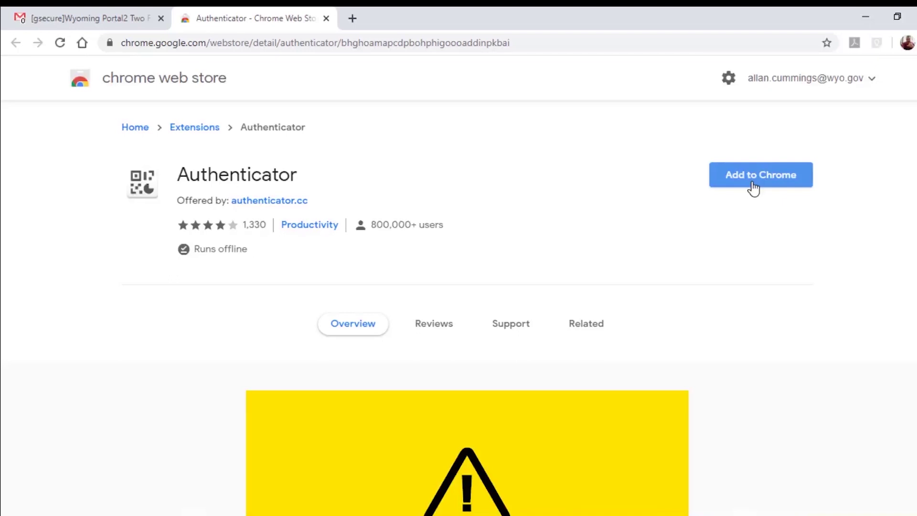
click(754, 187)
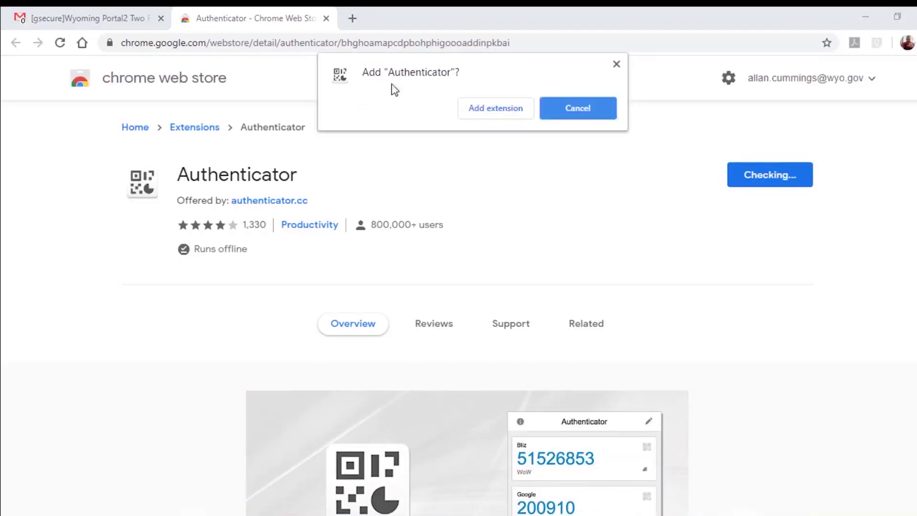
click(495, 114)
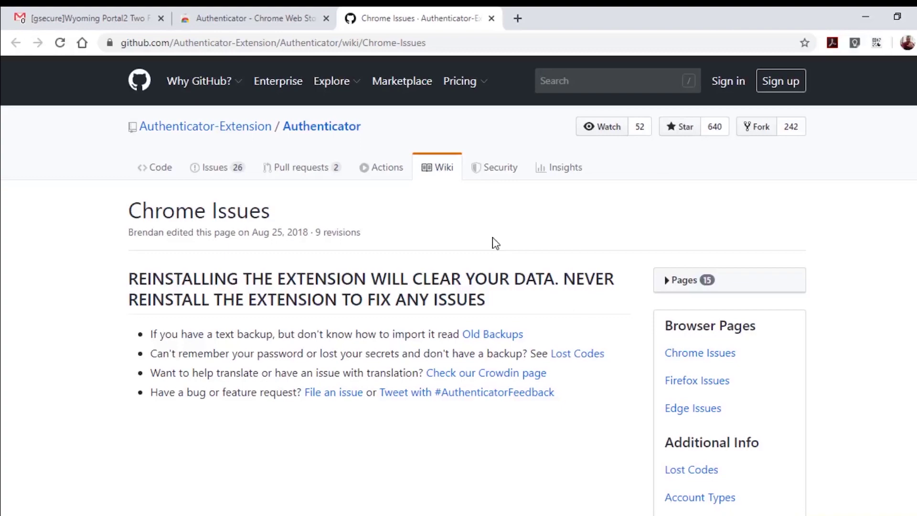
click(491, 18)
click(327, 19)
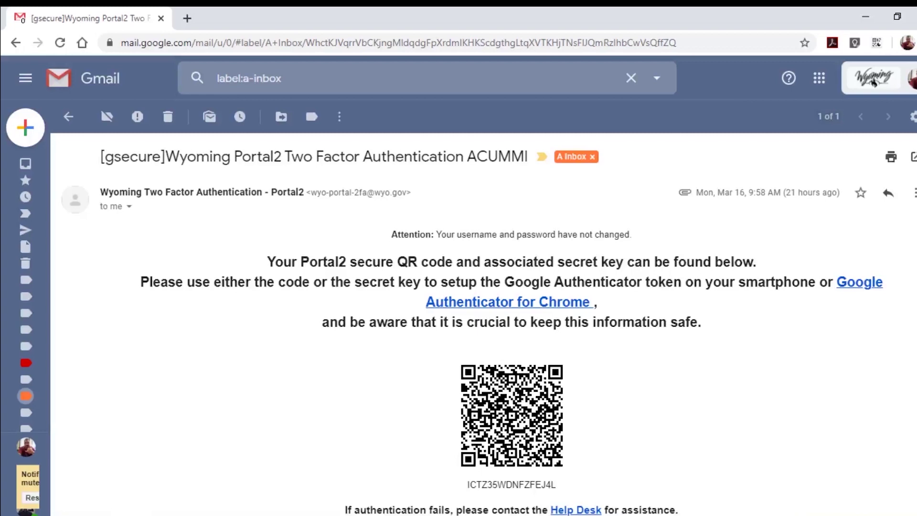
Capture the email's QR code and secret key area with Authenticator to add the account.
scroll(784, 321, down, 1)
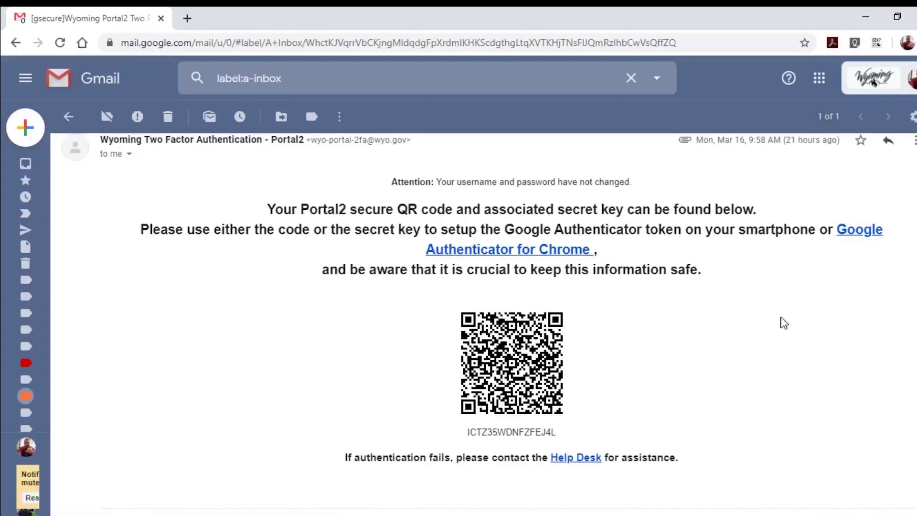
click(877, 46)
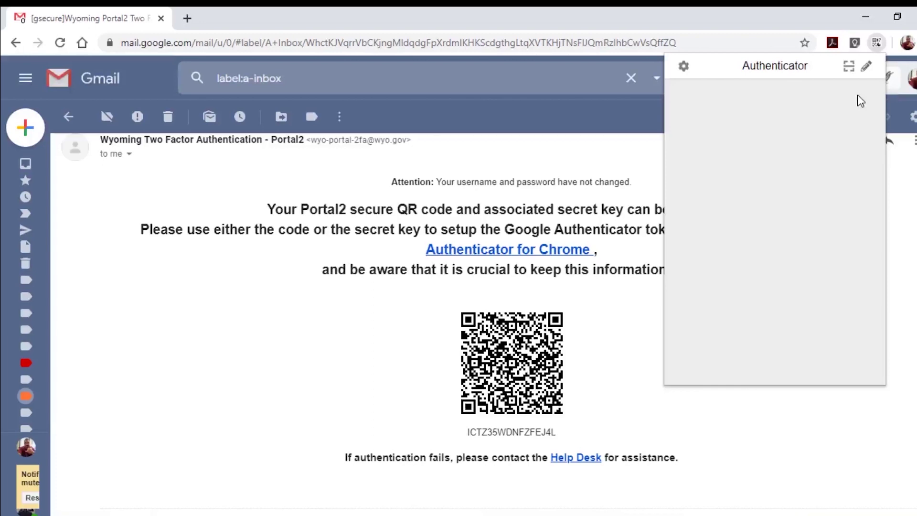
click(849, 71)
drag(400, 211, 546, 361)
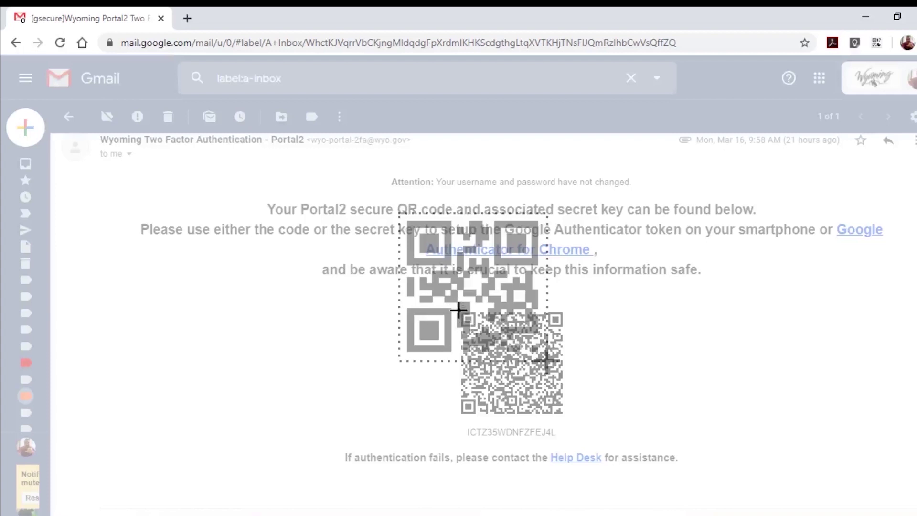
drag(459, 309, 571, 447)
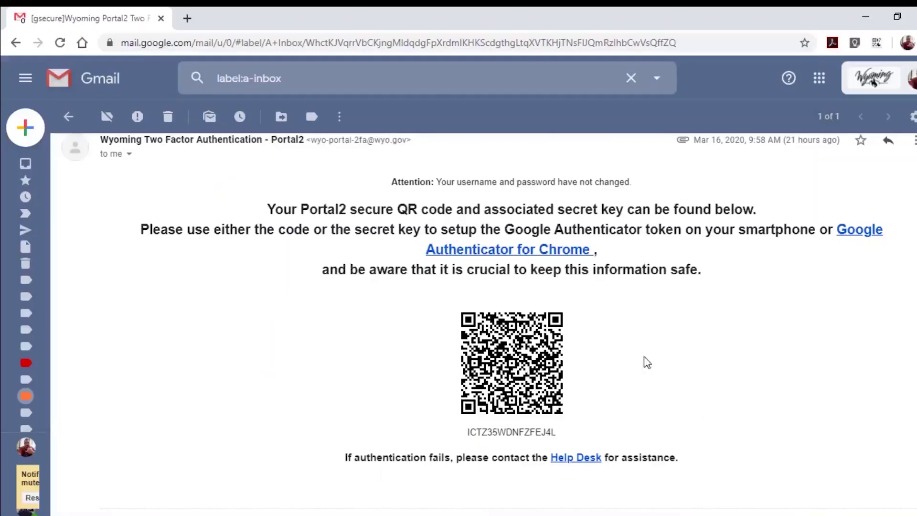
Confirm the State of Wyoming VPN entry shows a code in the Authenticator popup, then close it.
click(877, 43)
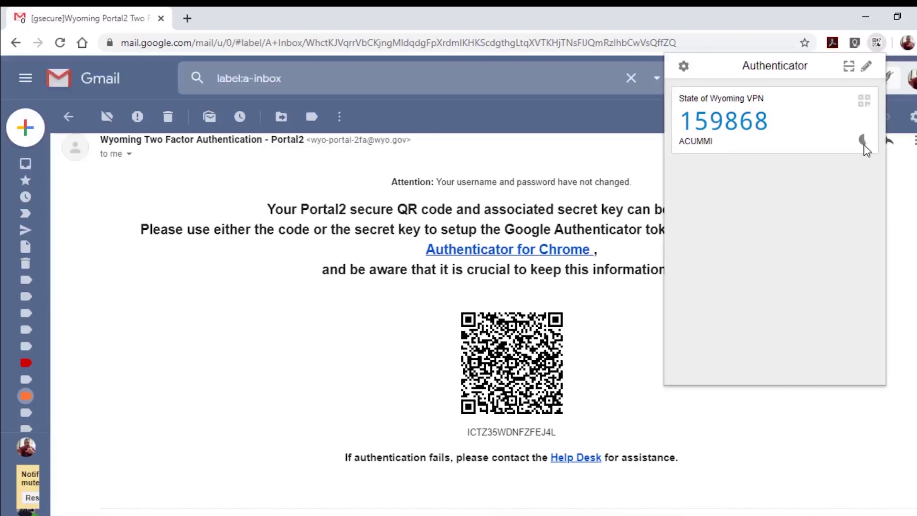
click(645, 154)
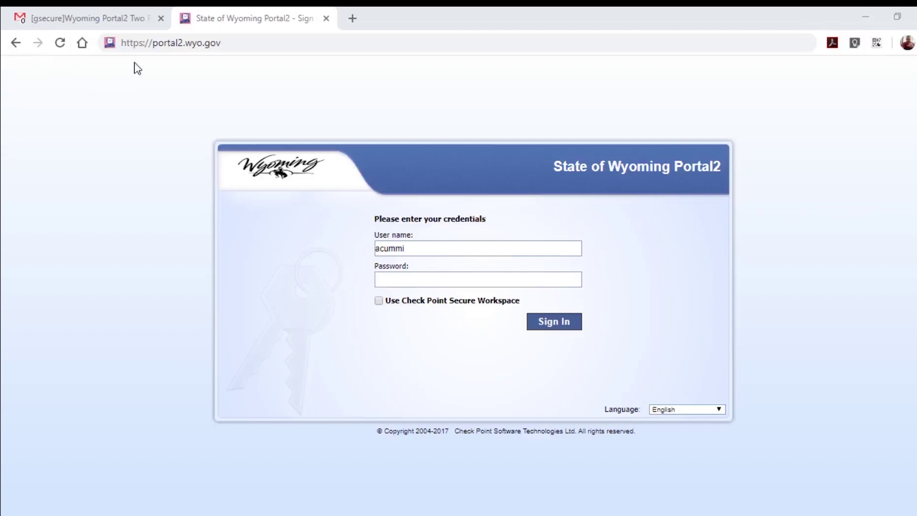
Sign in to portal2.wyo.gov with the pre-filled user name and the account password.
drag(220, 43, 209, 42)
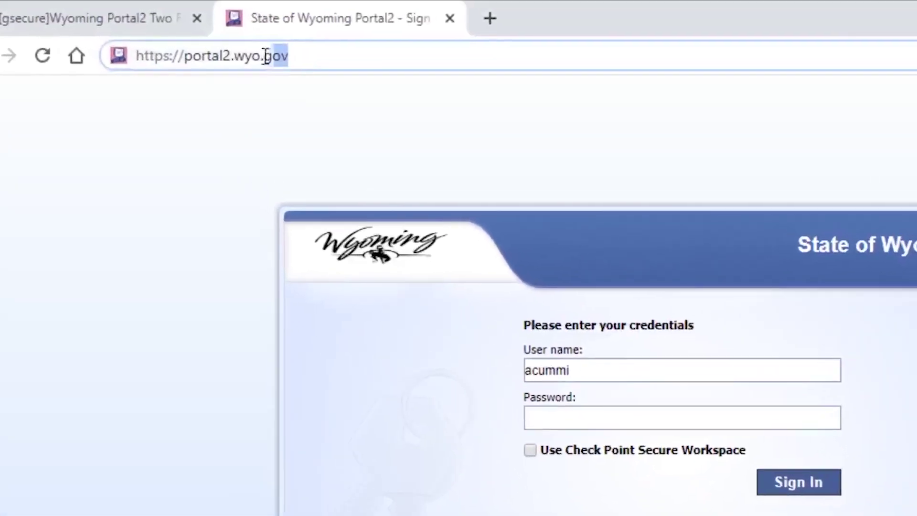
drag(266, 55, 124, 45)
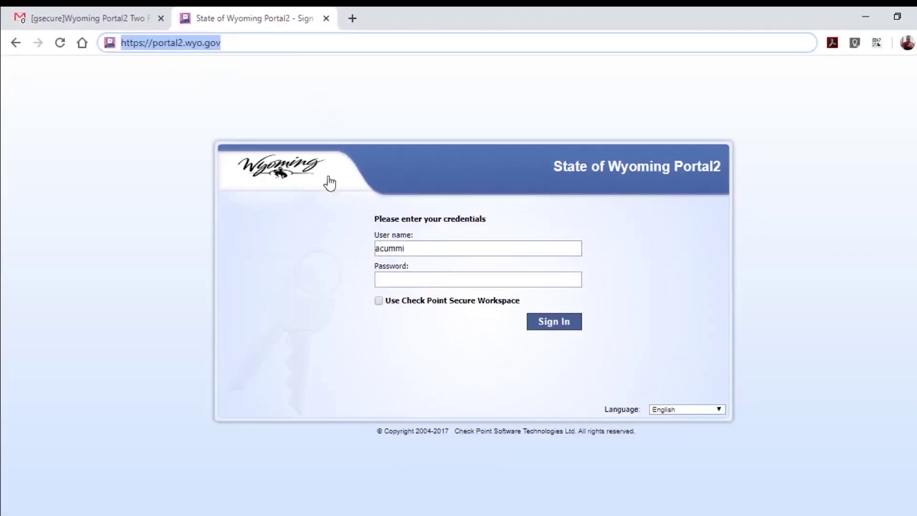
click(338, 231)
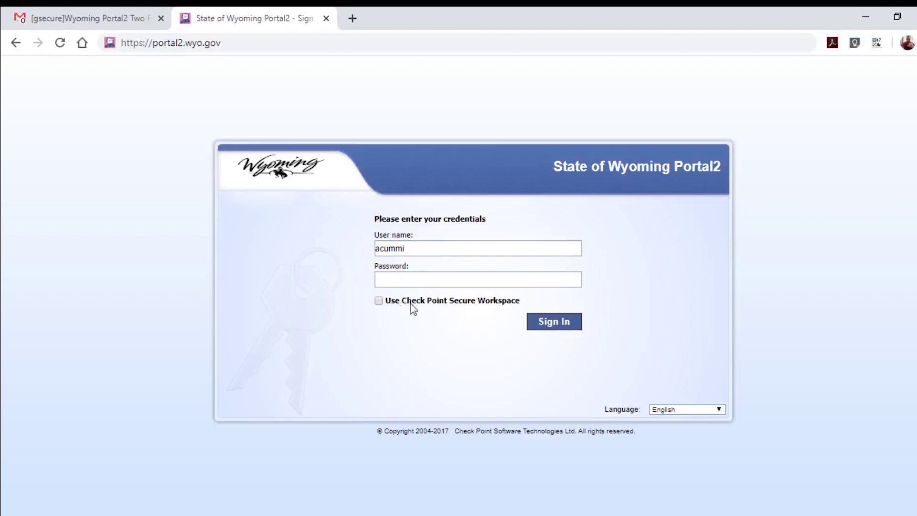
click(404, 277)
text(••••••)
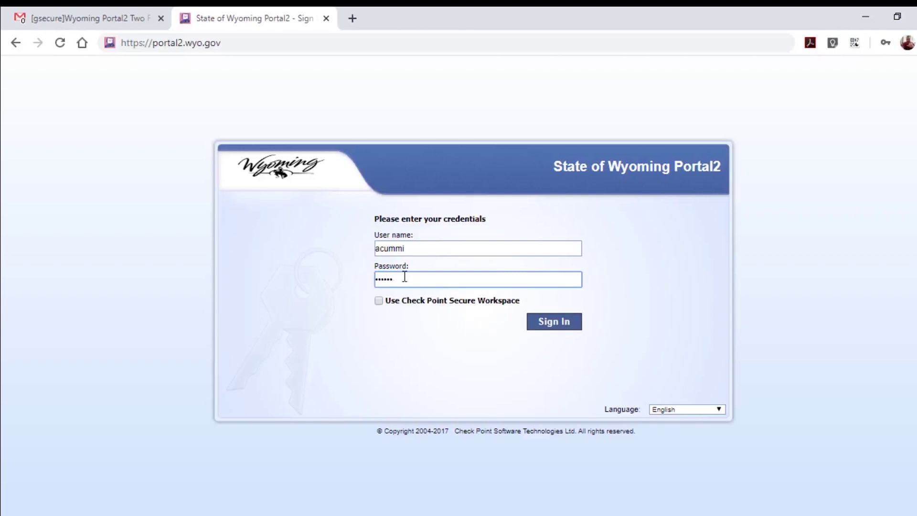
text(••)
click(557, 329)
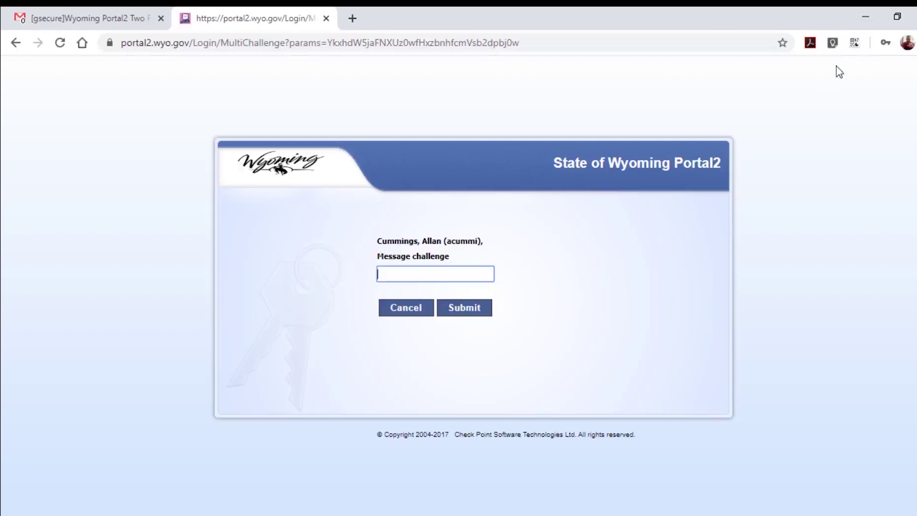
Enter the current Authenticator code in the Message challenge field and submit it.
click(855, 43)
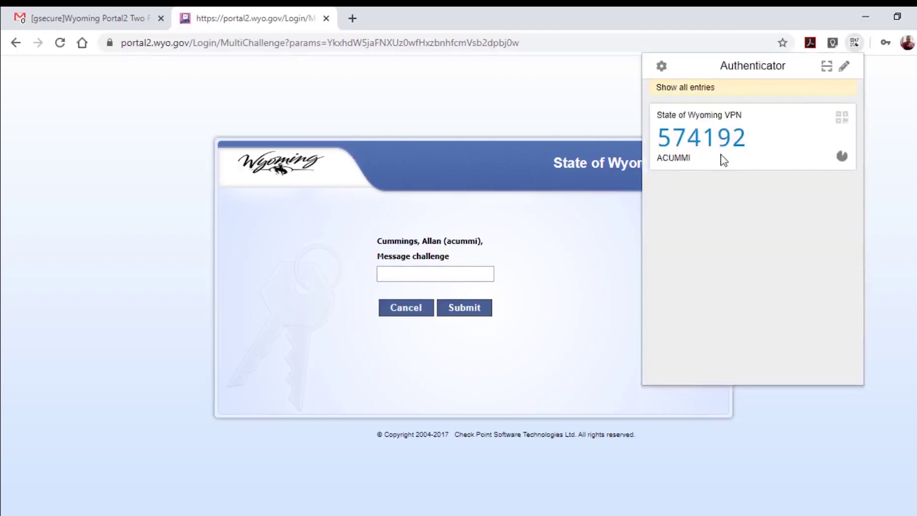
click(445, 273)
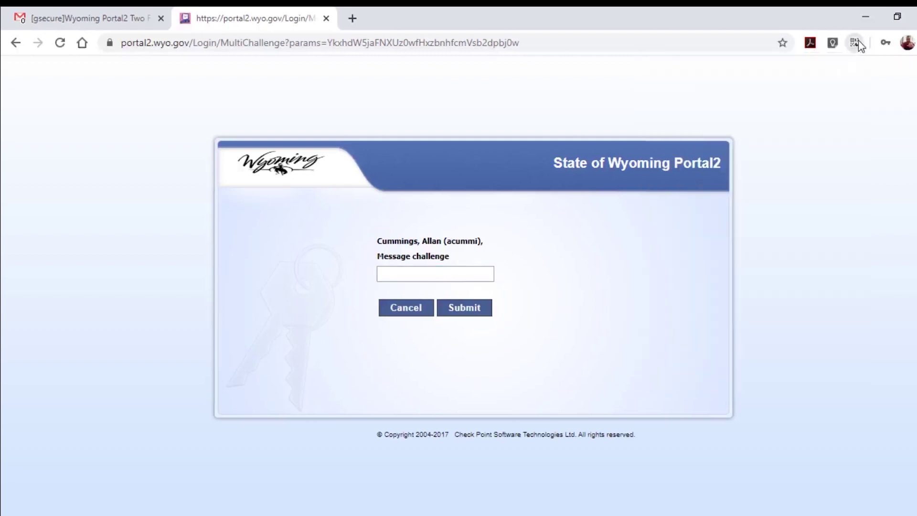
click(859, 41)
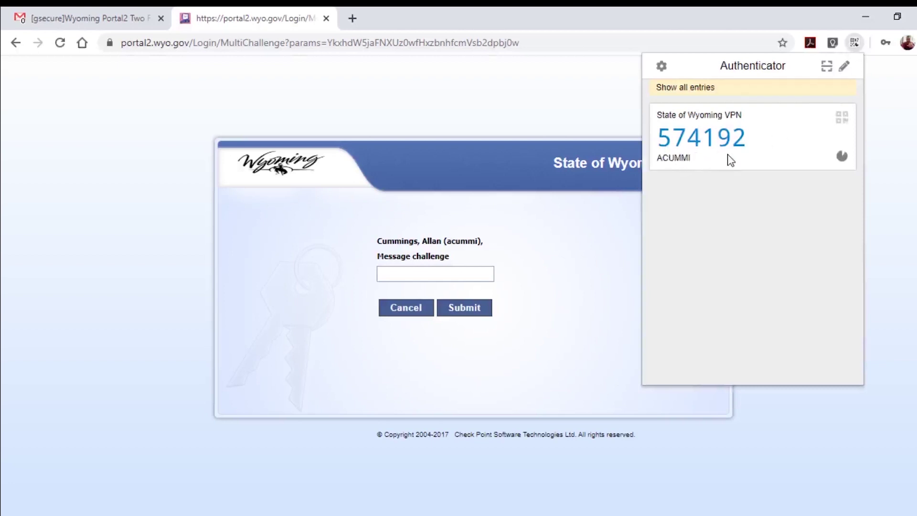
click(440, 273)
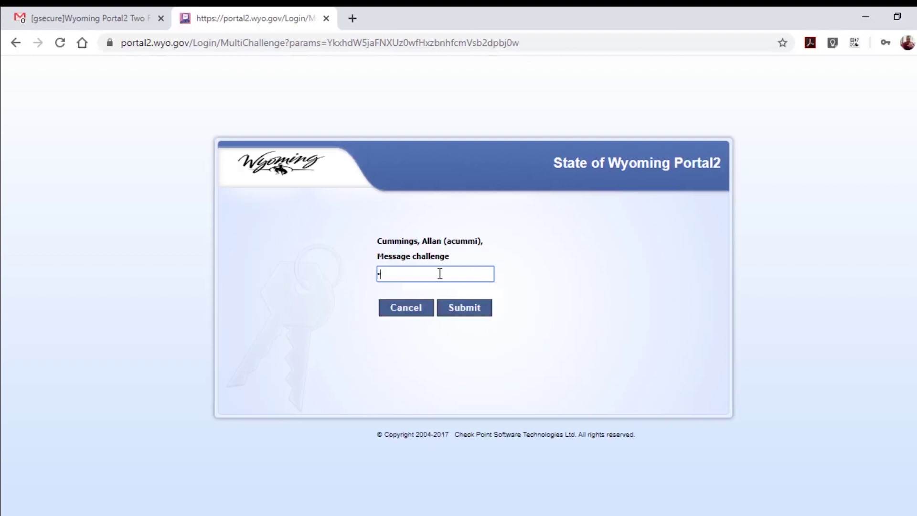
click(461, 314)
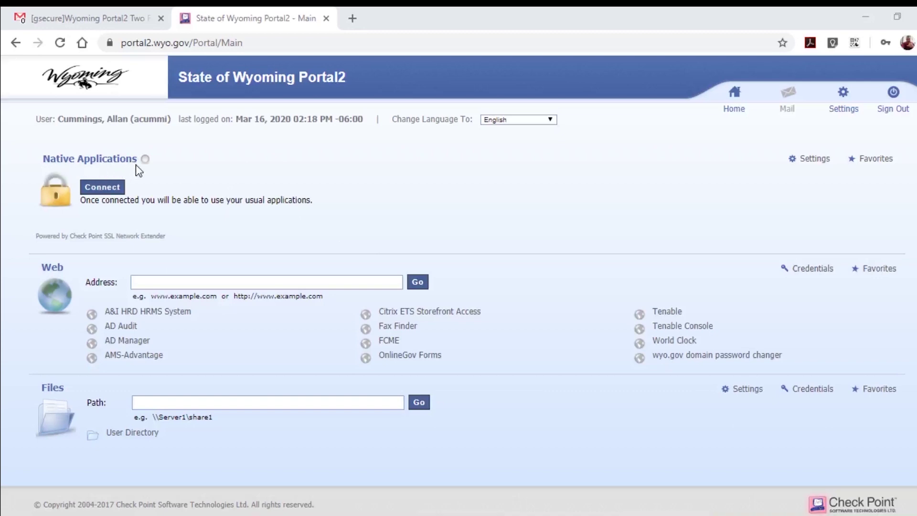
Connect Native Applications, then download and run the CheckPointMobileAgent.msi installer.
click(107, 195)
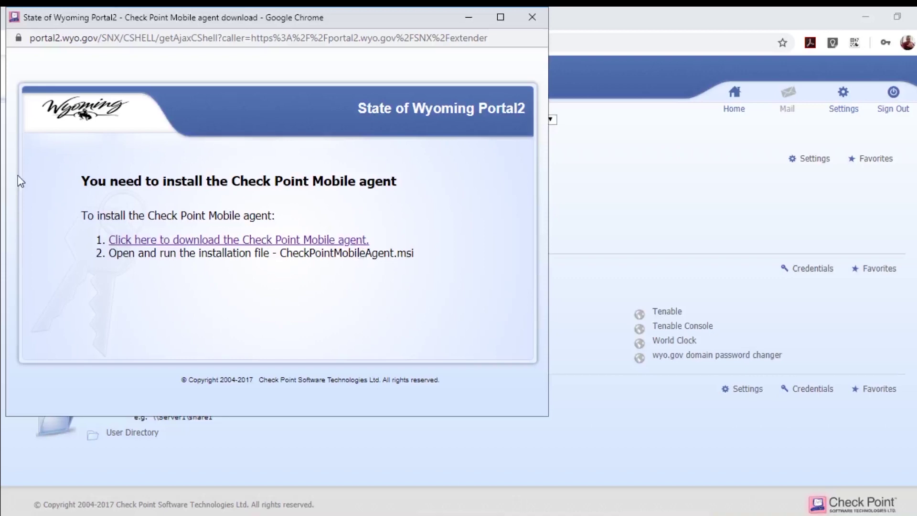
click(162, 246)
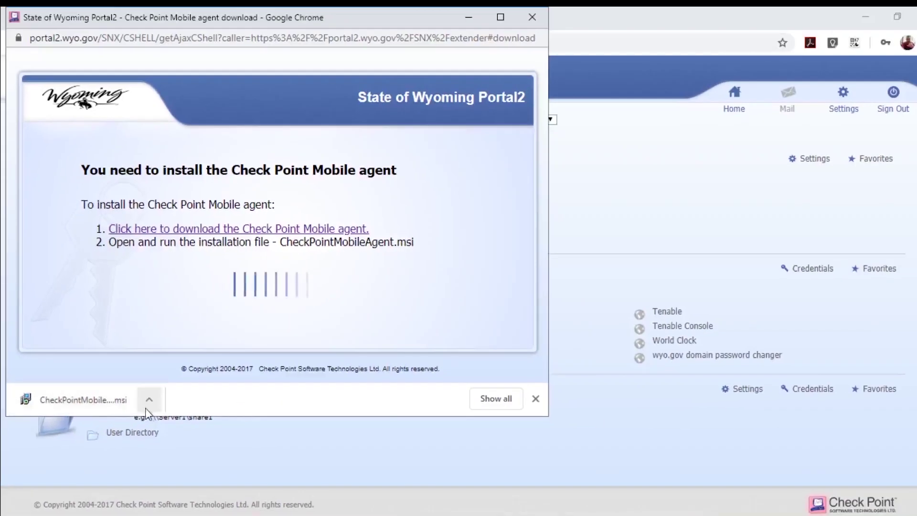
click(148, 402)
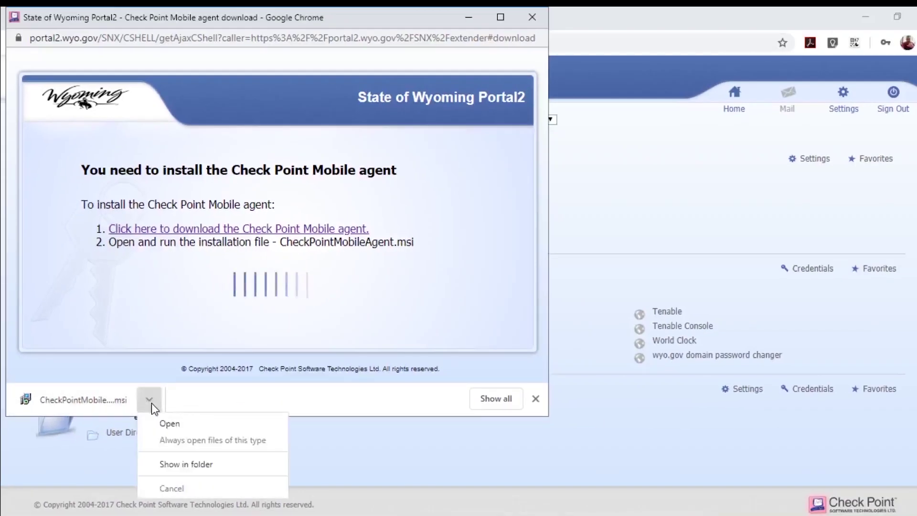
click(168, 424)
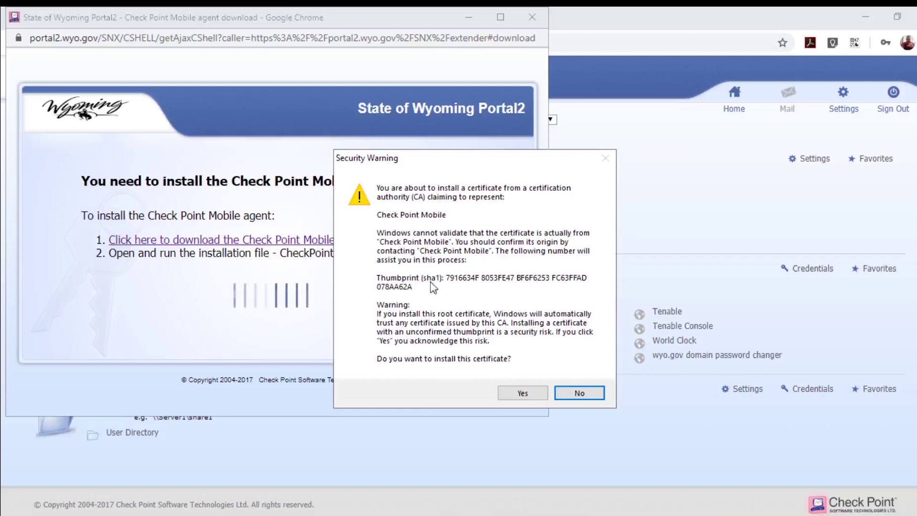
Accept the Check Point Mobile certificate, trust portal2.wyo.gov, and return to the connected portal page.
click(520, 393)
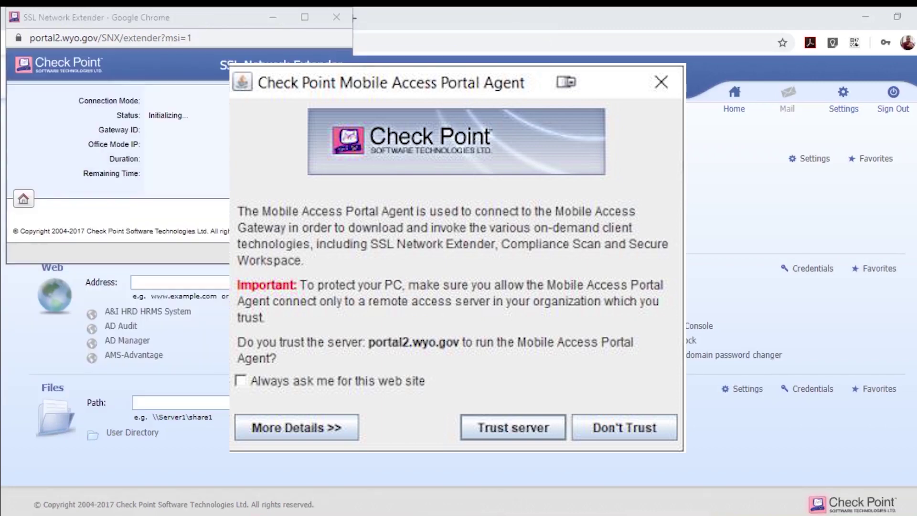
key(Return)
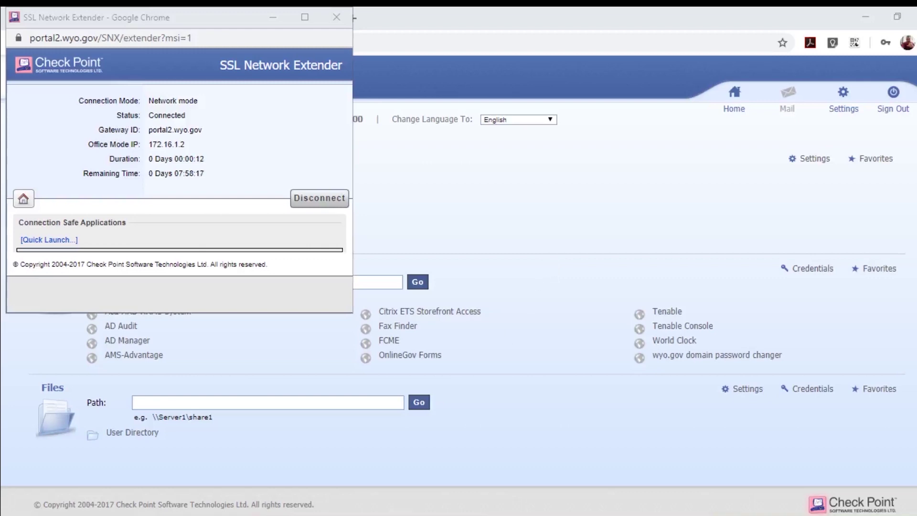
click(677, 317)
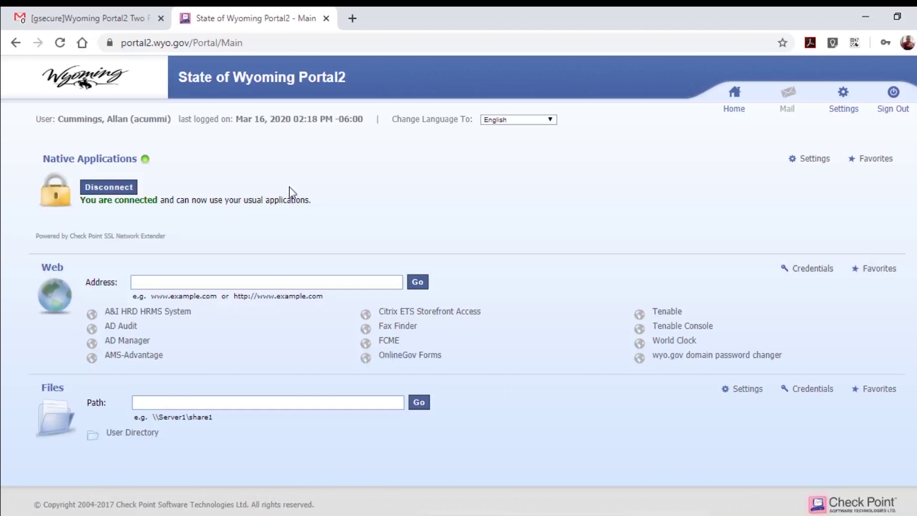
Sign out of Portal2 from the top-right link and confirm on the Sign Out page.
click(891, 110)
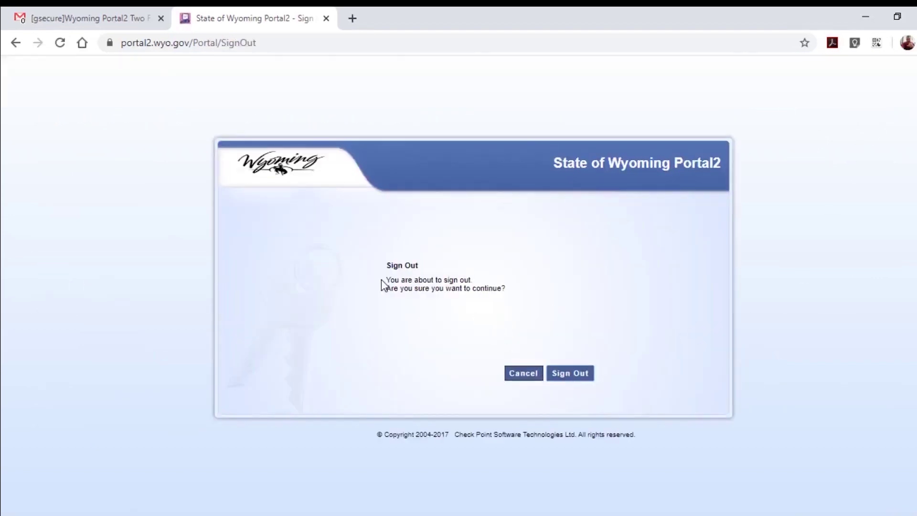
click(582, 378)
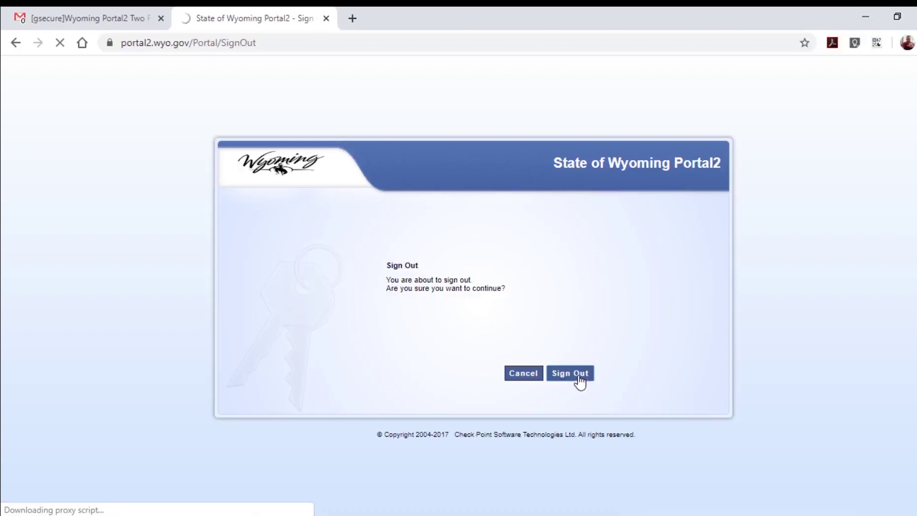